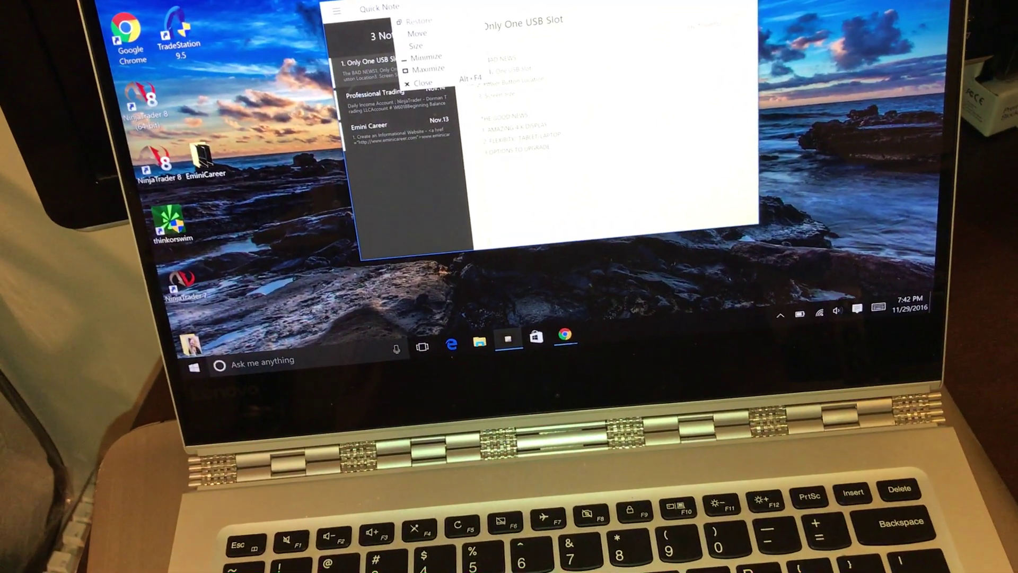
# Close Quick Note with Alt+F4 and bring up the Start tiles in tablet position.
pyautogui.hotkey('alt', 'F4')
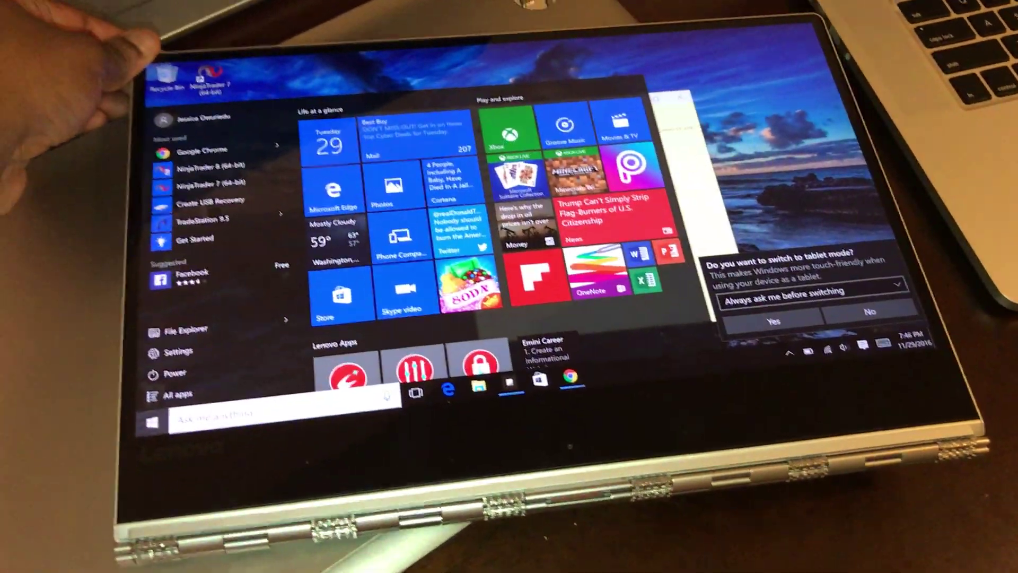
# Right-click the desktop to dismiss the Start tiles and return to Quick Note's three notes.
pyautogui.rightClick(167, 76)
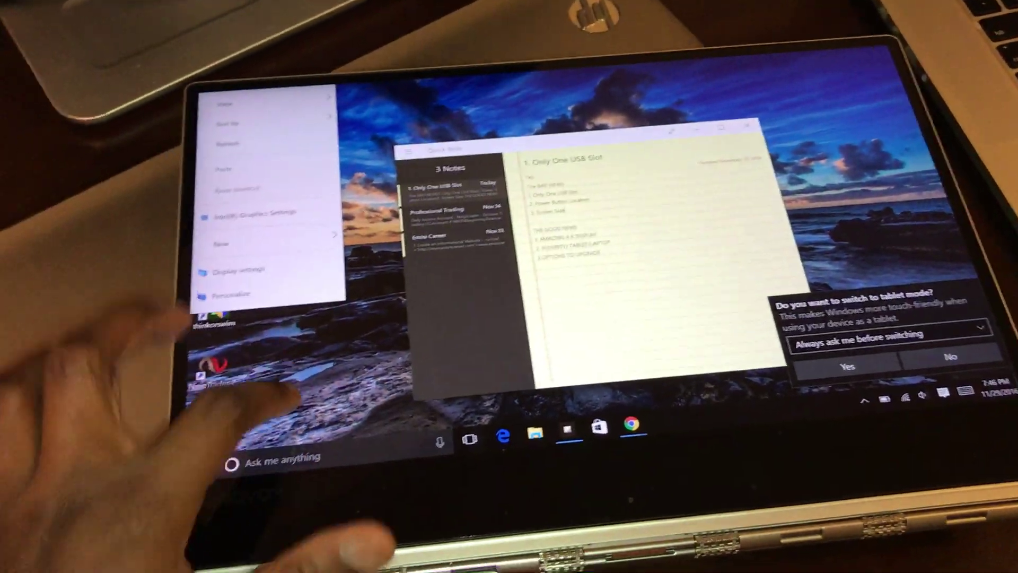